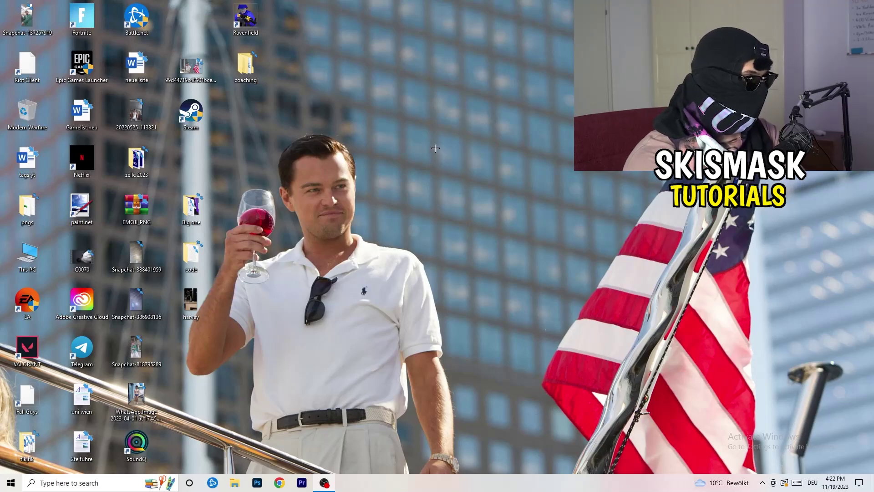
Open Task Manager and display the performance readings.
drag(439, 490, 442, 460)
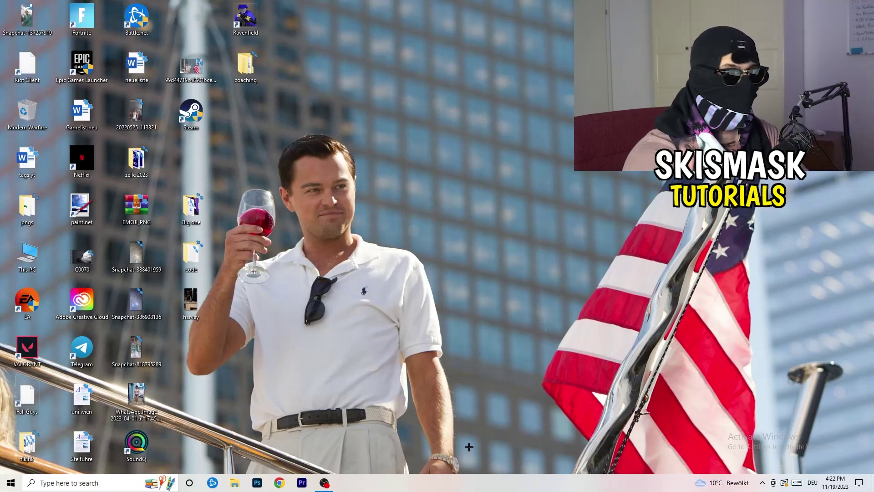
right_click(422, 489)
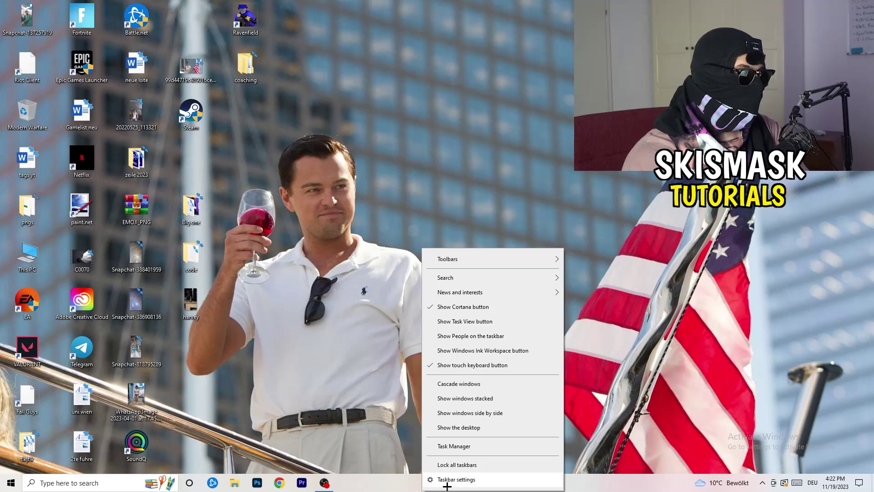
click(457, 448)
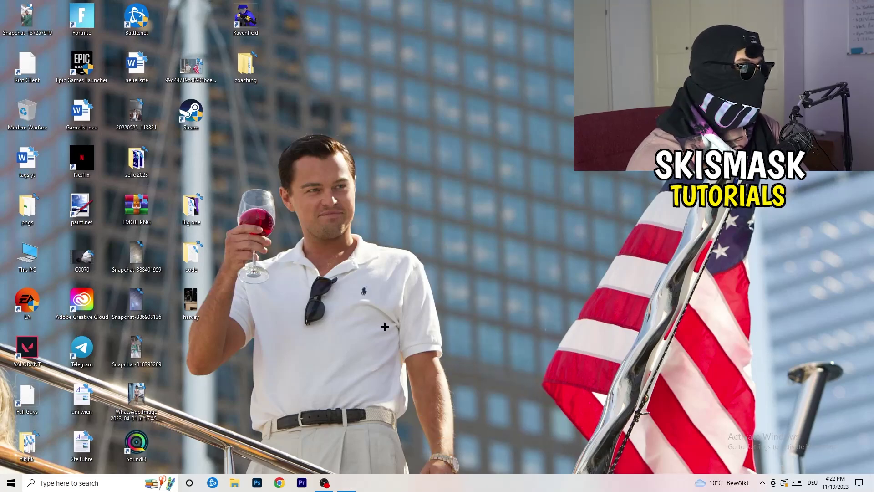
click(507, 21)
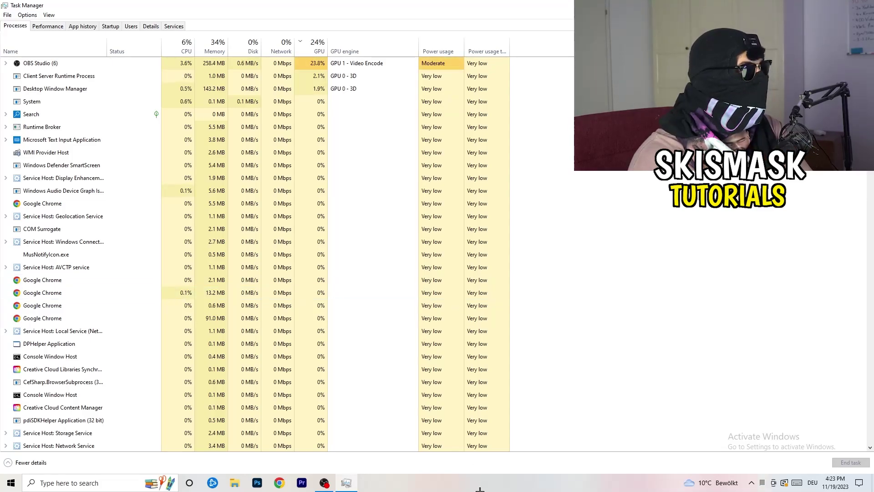
click(47, 27)
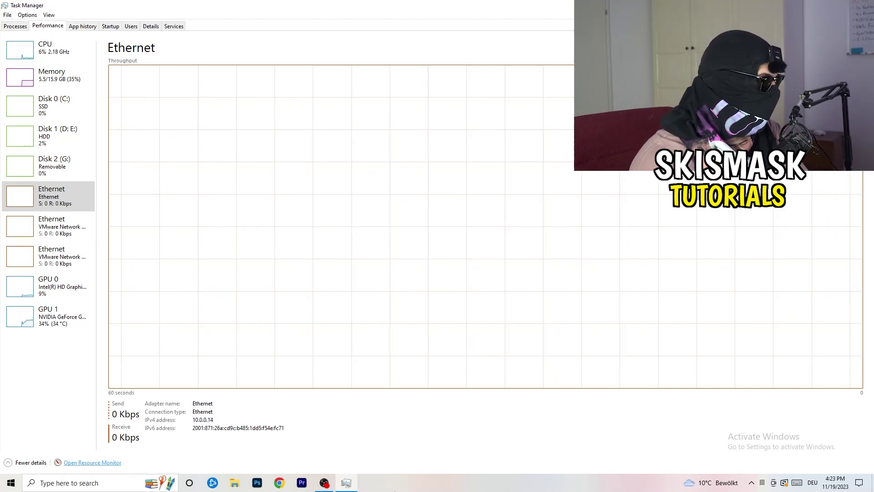
Examine the overview and per-process network activity in Resource Monitor, and close it together with Task Manager.
double_click(463, 21)
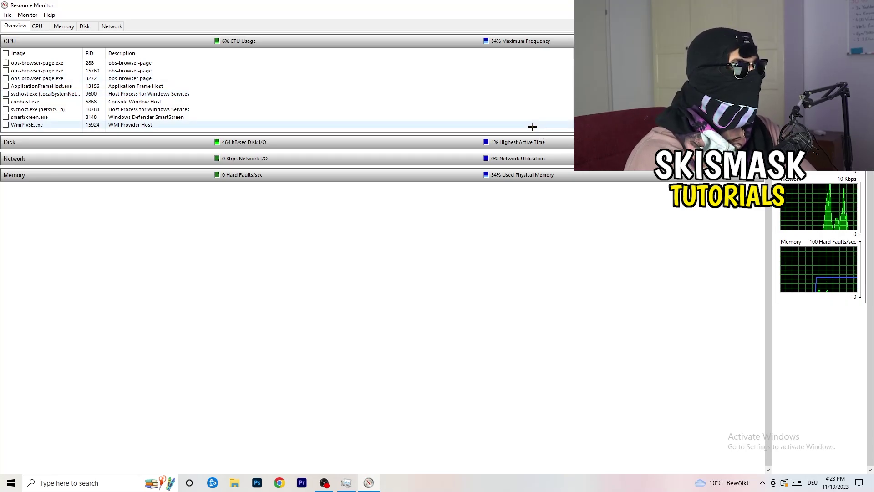
right_click(519, 102)
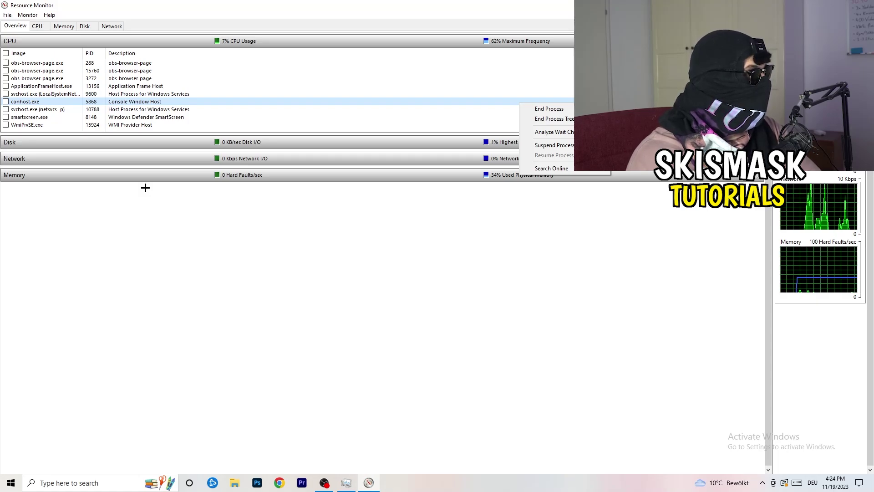
click(70, 20)
click(111, 26)
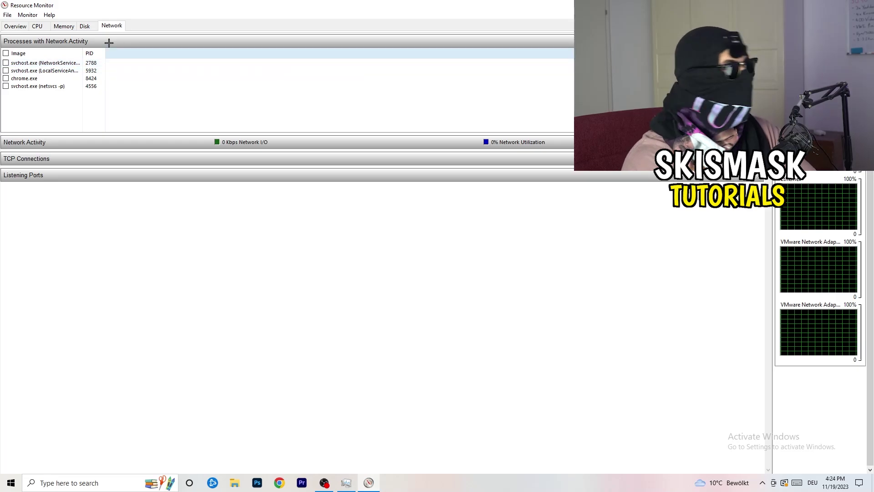
click(16, 26)
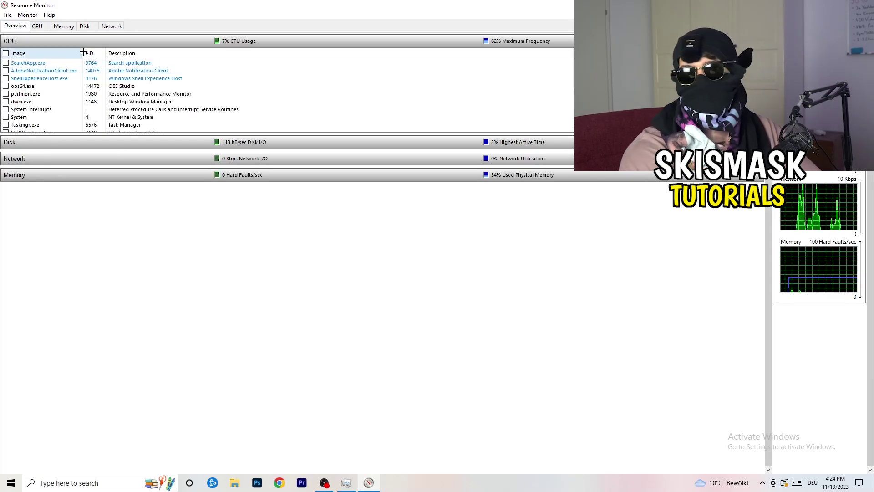
click(111, 26)
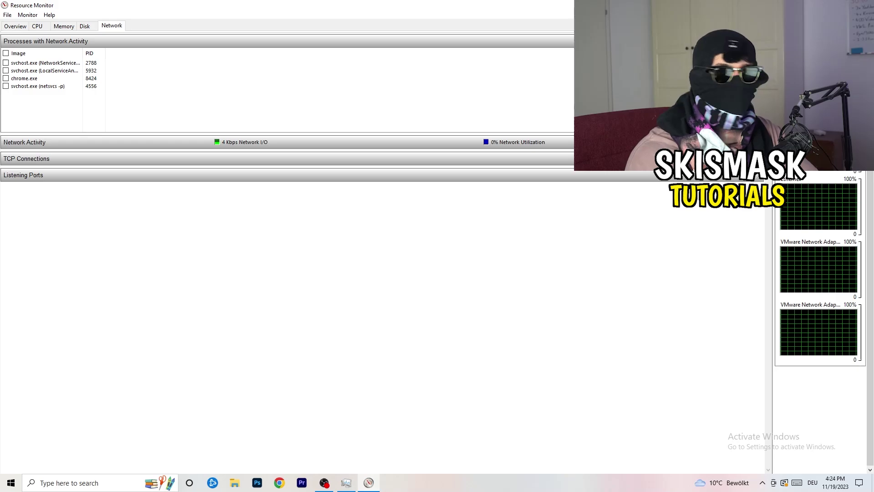
key(alt+F4)
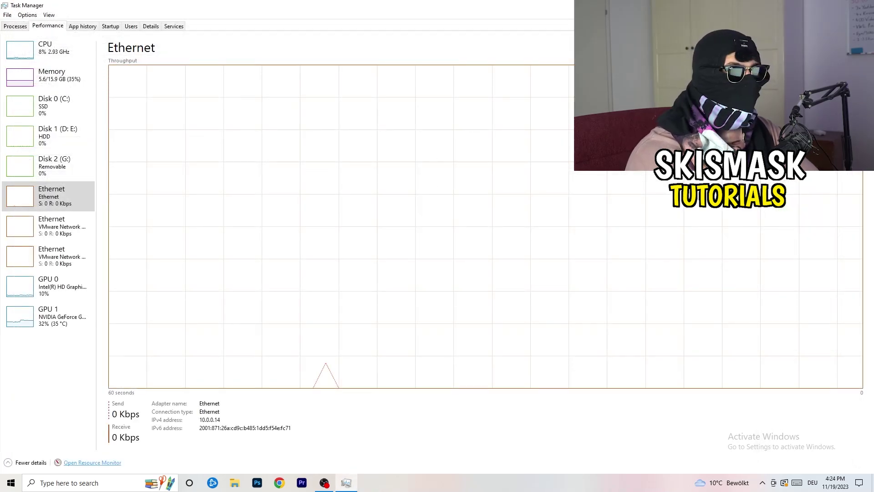
key(alt+F4)
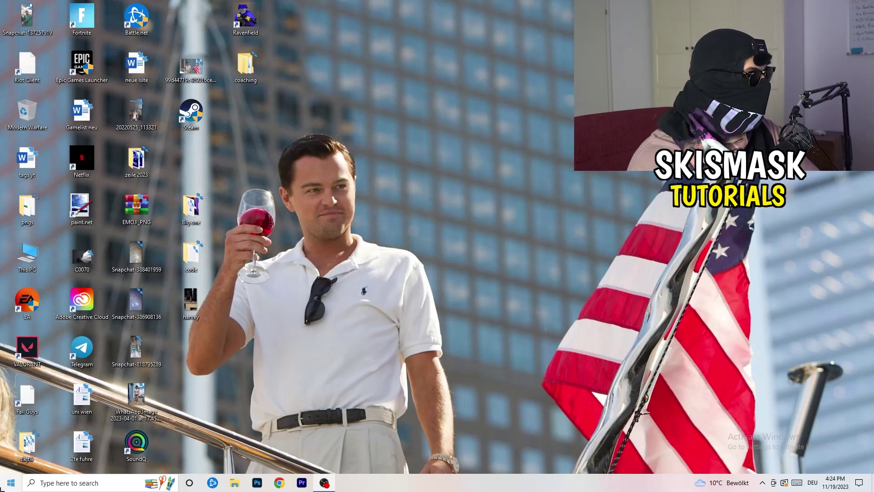
Open the Network & Internet status page in Windows Settings.
click(11, 482)
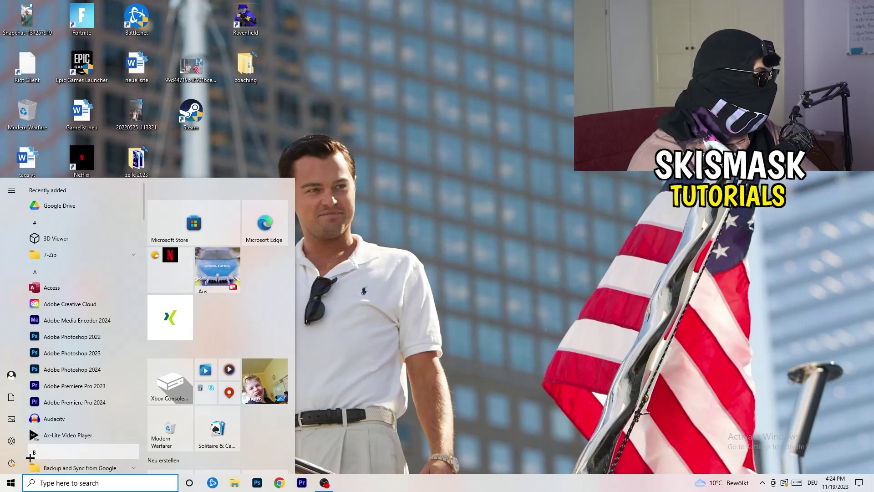
click(12, 440)
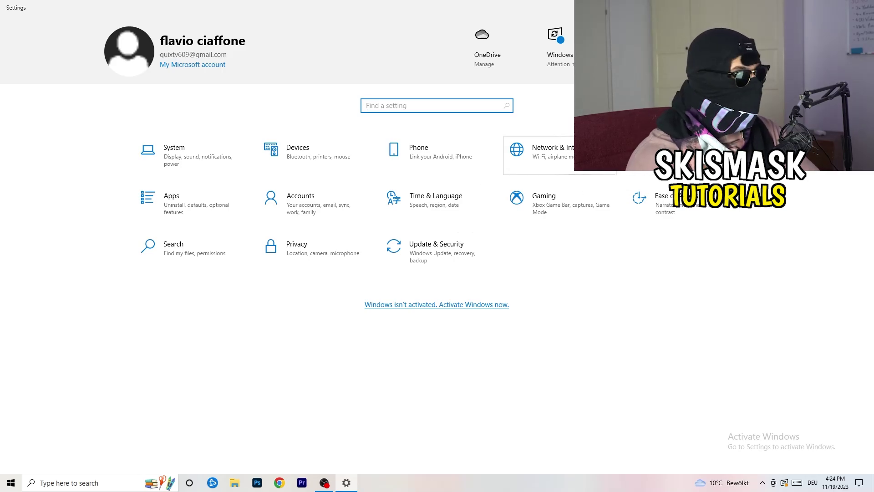
click(592, 155)
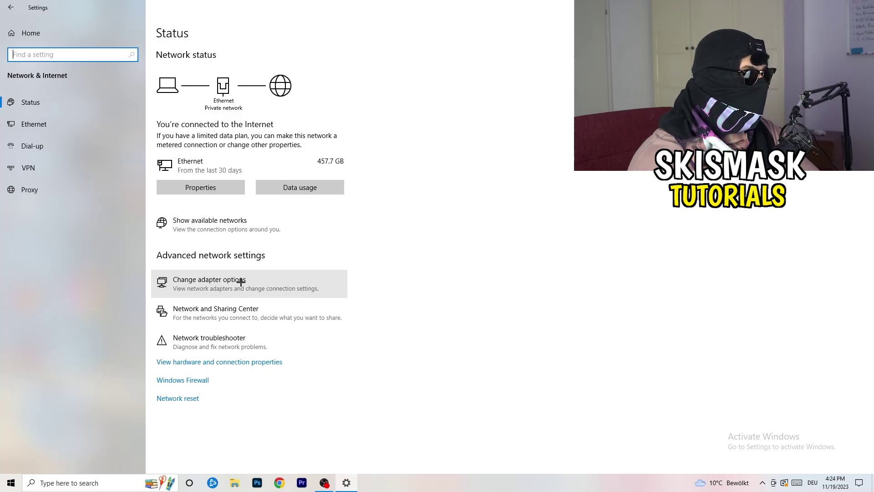
Try to diagnose all network adapters with the network troubleshooter.
click(225, 346)
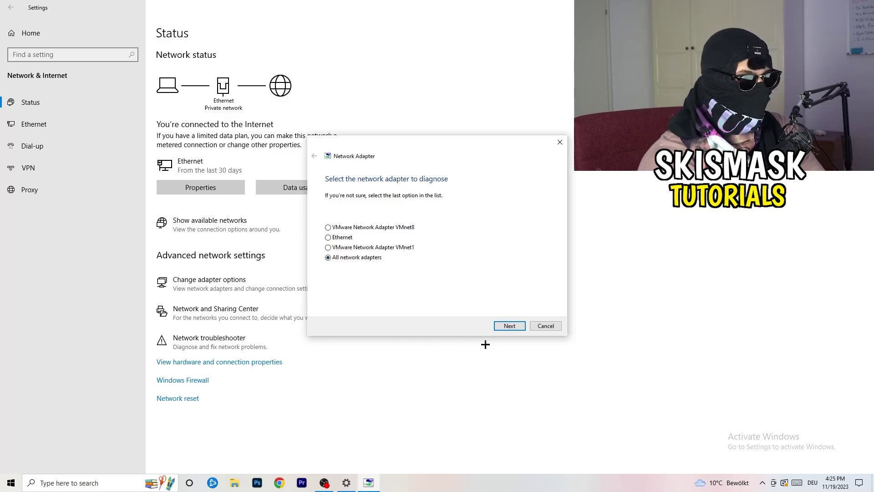
click(510, 326)
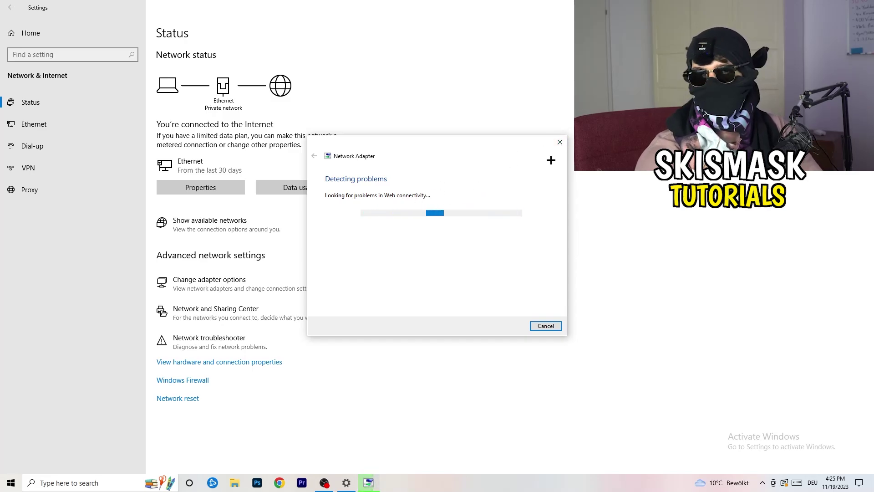
click(560, 142)
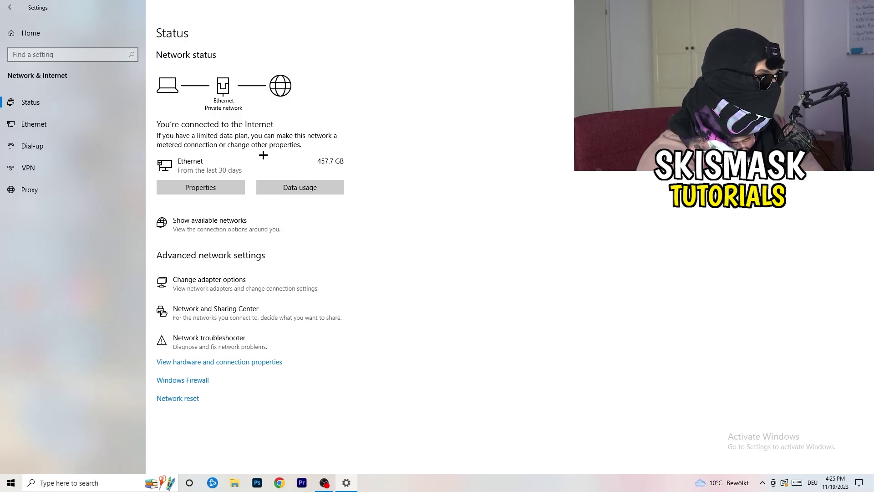
Open the adapter options and disable the Ethernet adapter.
click(231, 287)
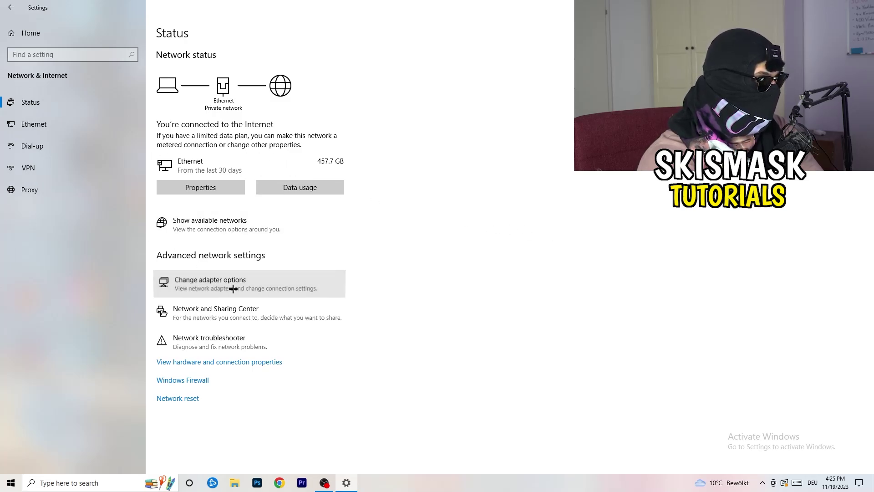
key(super+Up)
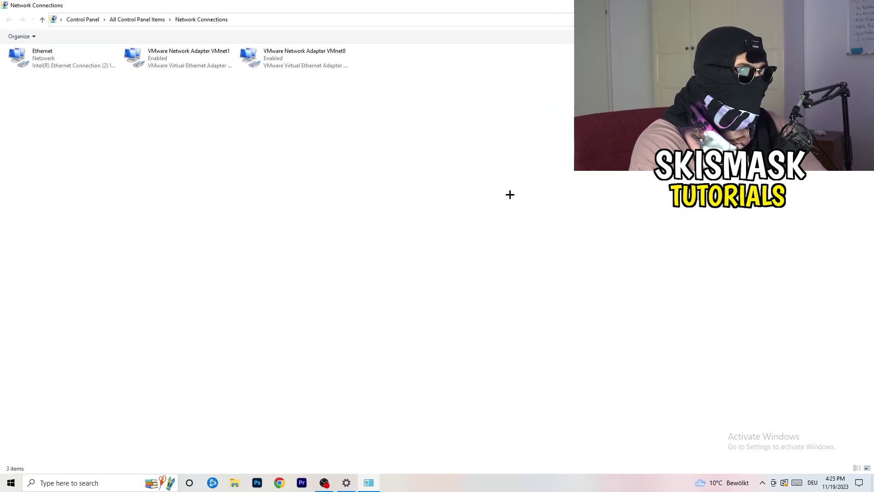
click(64, 60)
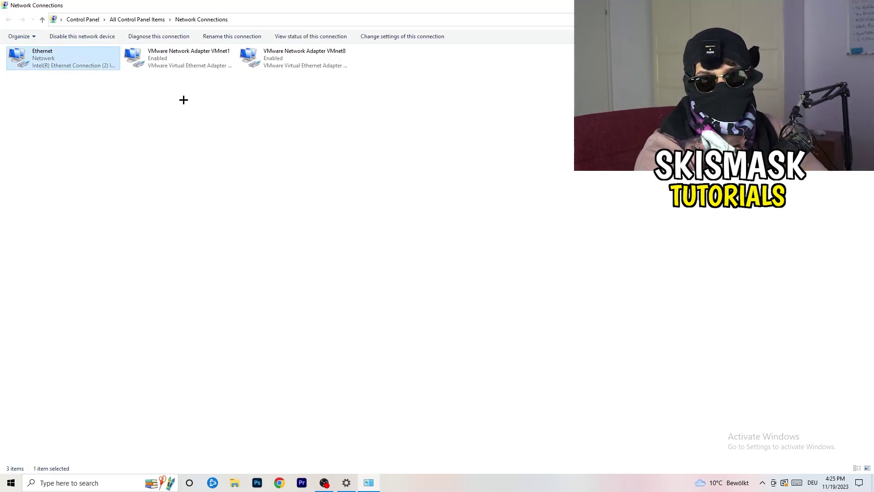
right_click(74, 55)
click(98, 62)
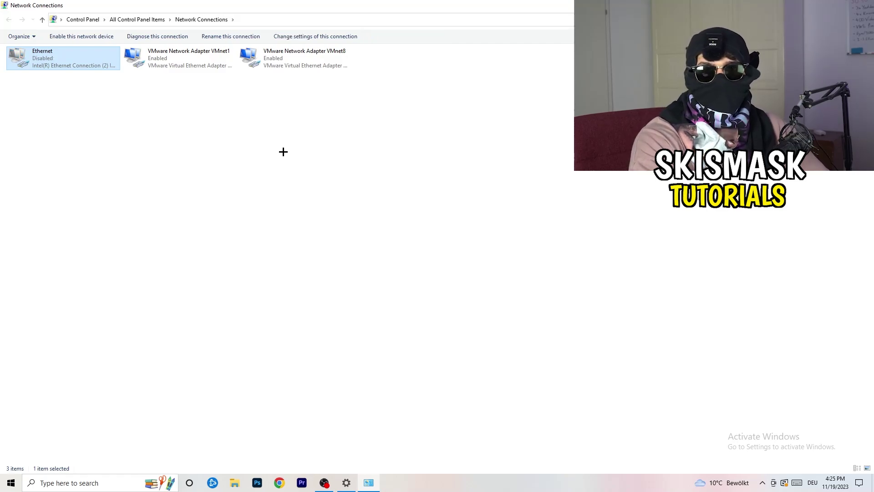
Enable the Ethernet adapter again and close the Network Connections window.
right_click(45, 65)
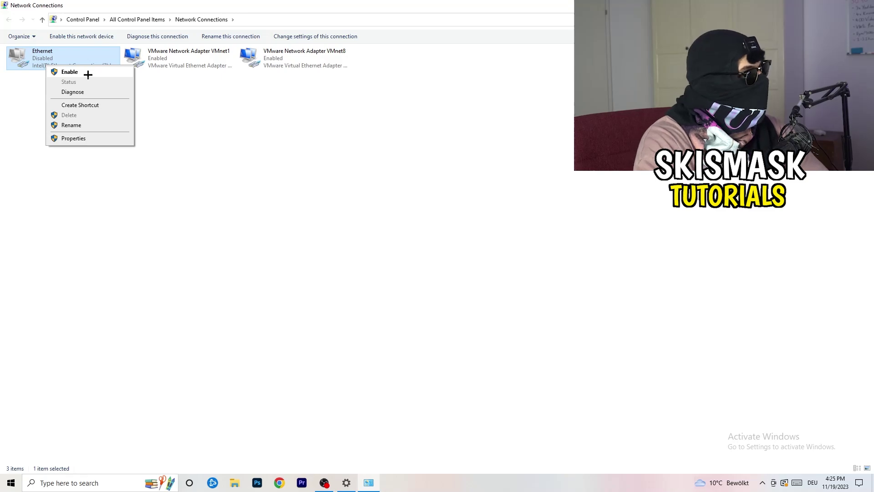
click(88, 74)
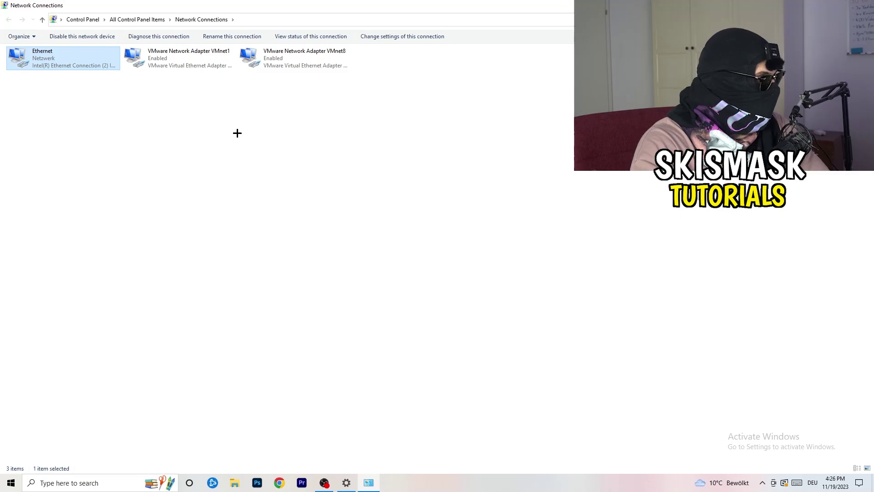
key(alt+F4)
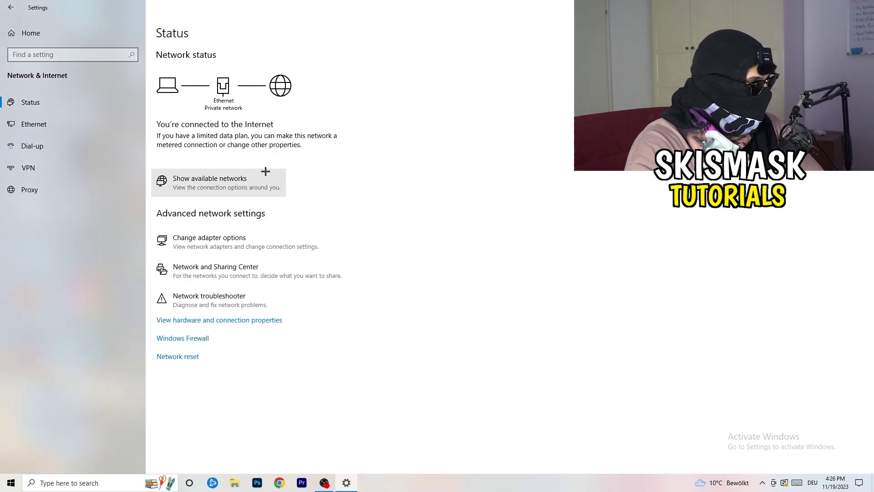
Open the properties of the active Ethernet connection from the Network and Sharing Center.
click(258, 275)
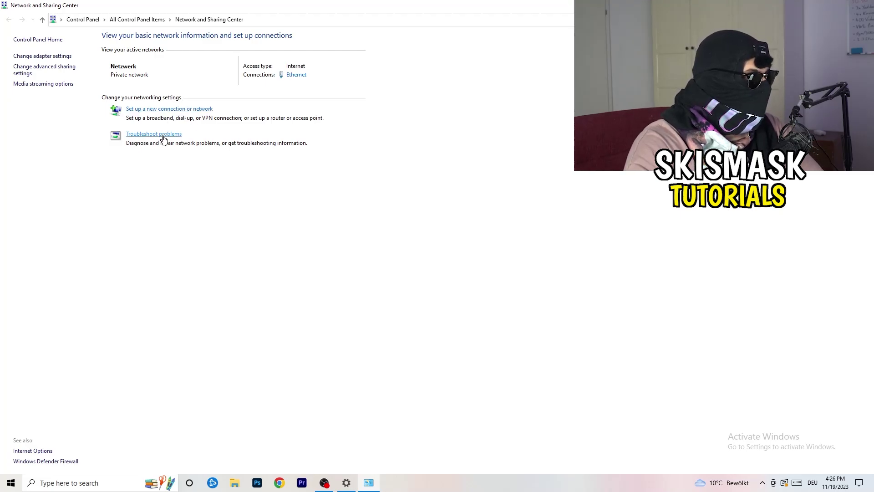
click(306, 77)
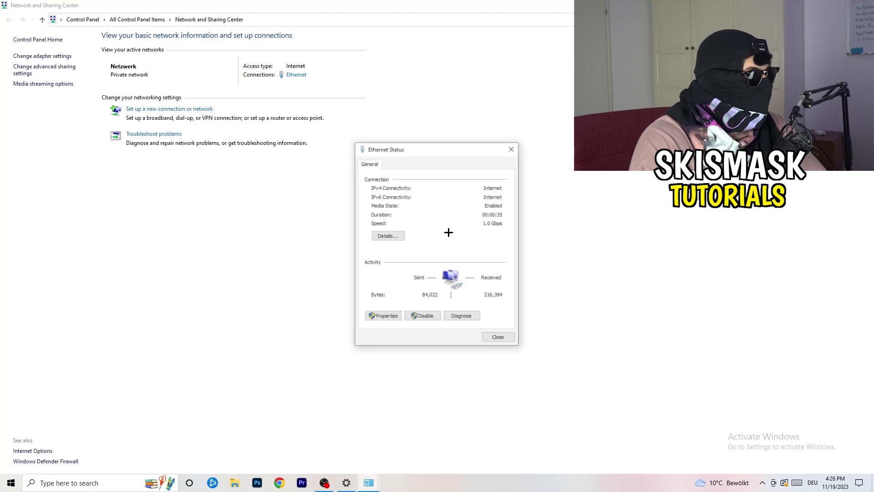
drag(442, 151, 224, 89)
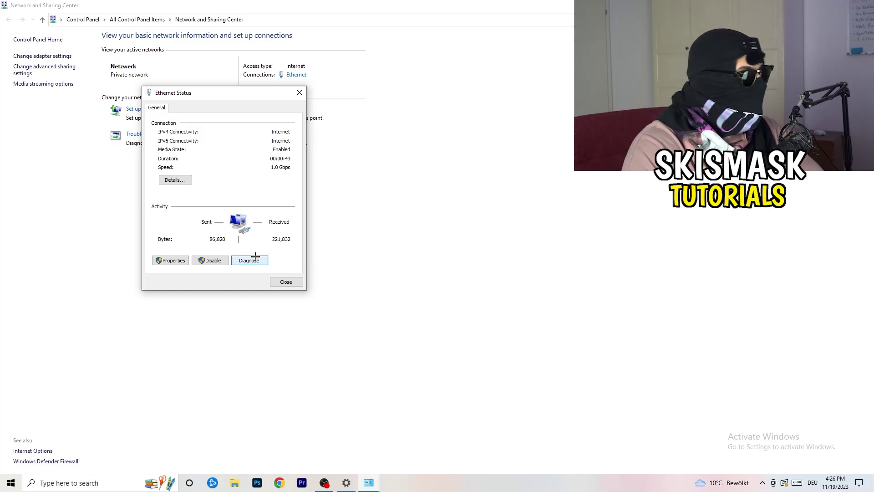
click(181, 260)
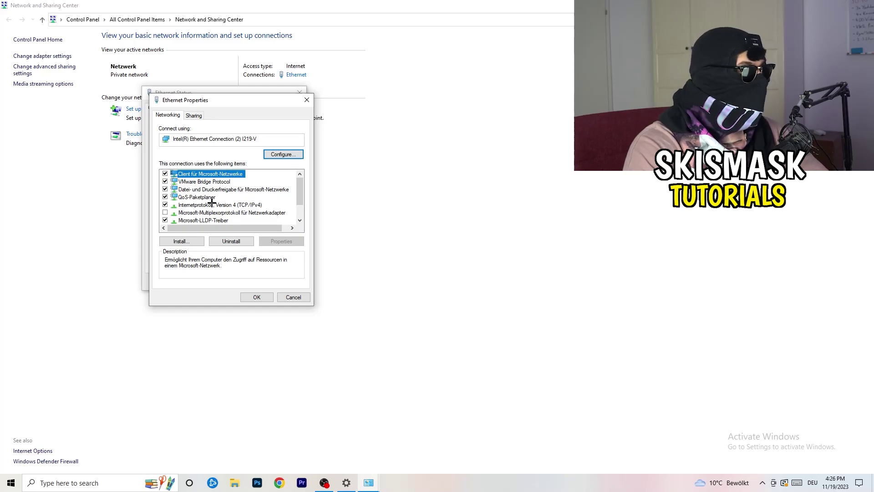
Look through the Ethernet connection's items and open the properties of Internet Protocol Version 4 (TCP/IPv4).
scroll(211, 209, down, 1)
scroll(218, 202, up, 1)
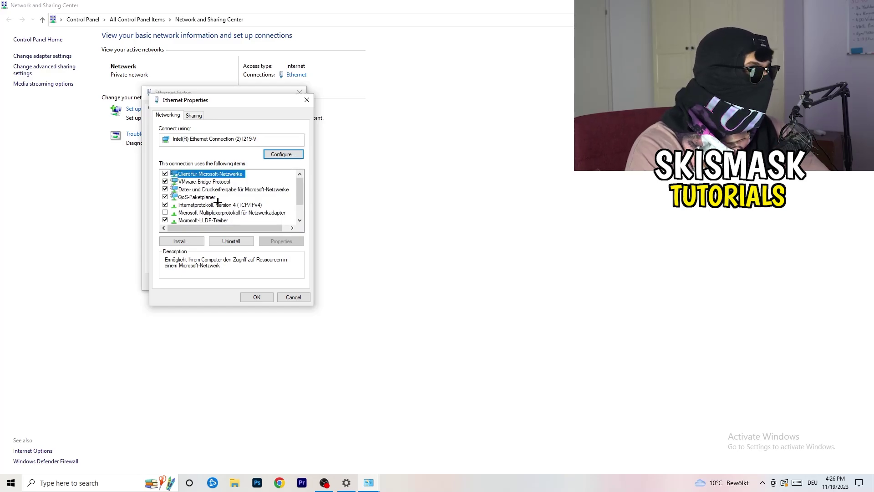
scroll(215, 201, down, 1)
scroll(213, 199, up, 1)
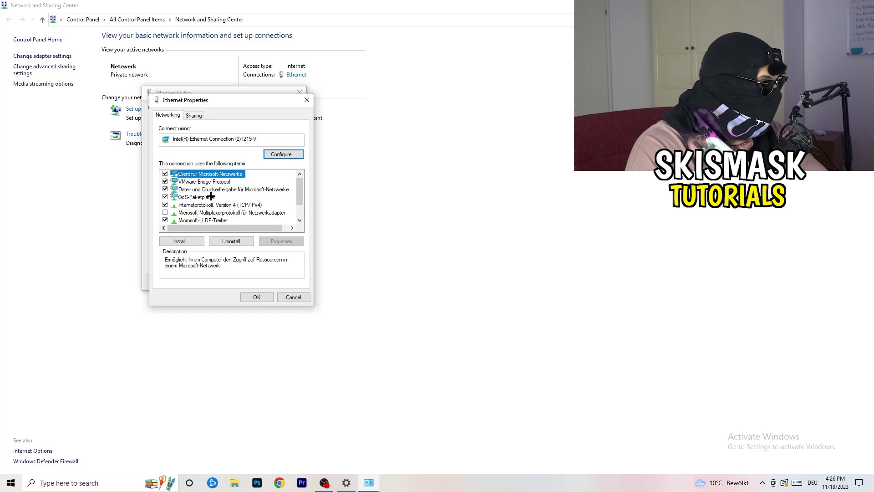
click(203, 205)
double_click(203, 205)
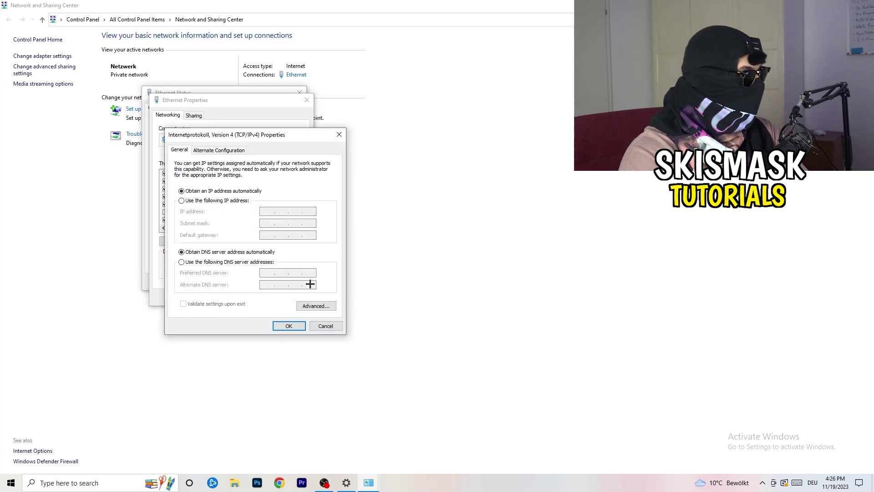
Try the option for a manually specified IPv4 address, and close both properties dialogs without saving.
click(185, 203)
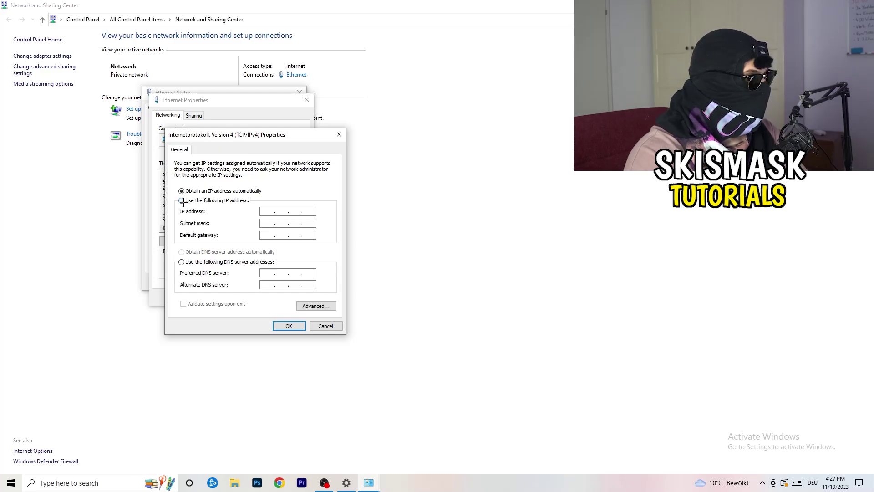
click(269, 212)
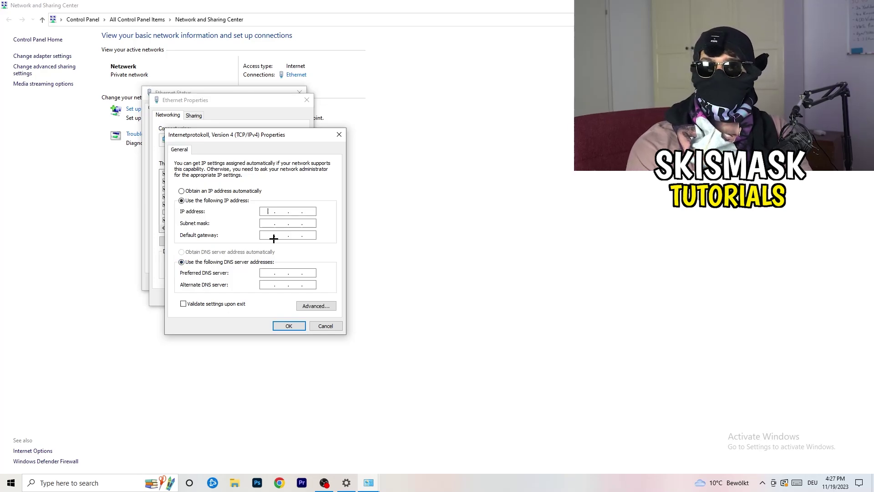
click(339, 133)
click(307, 99)
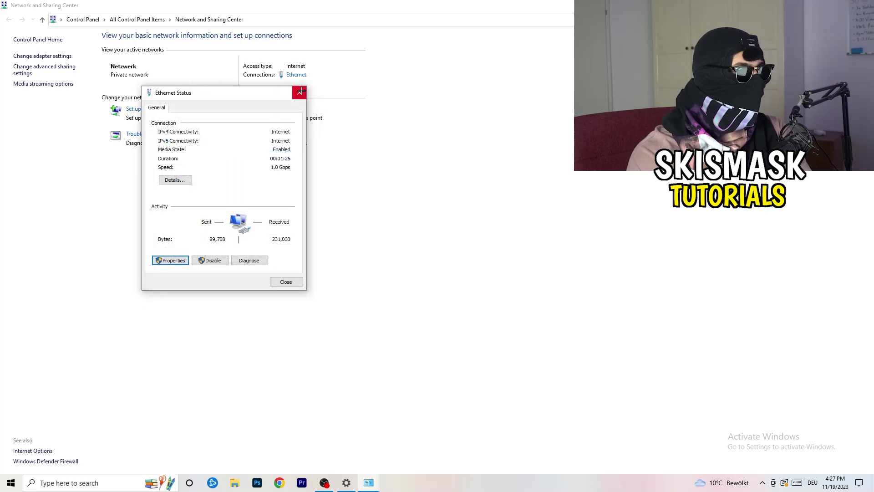
Close the Ethernet Status and Network and Sharing Center windows, and check the connected network among the available networks before leaving the network settings.
click(299, 92)
key(alt+F4)
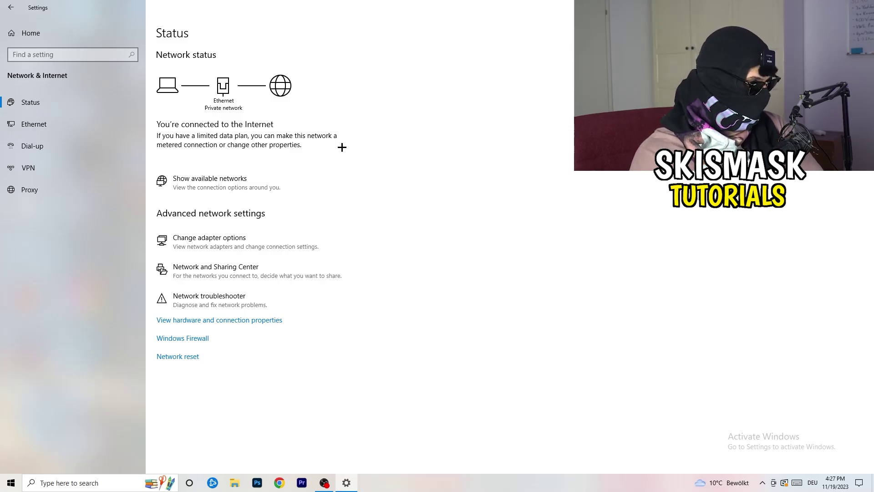
click(234, 179)
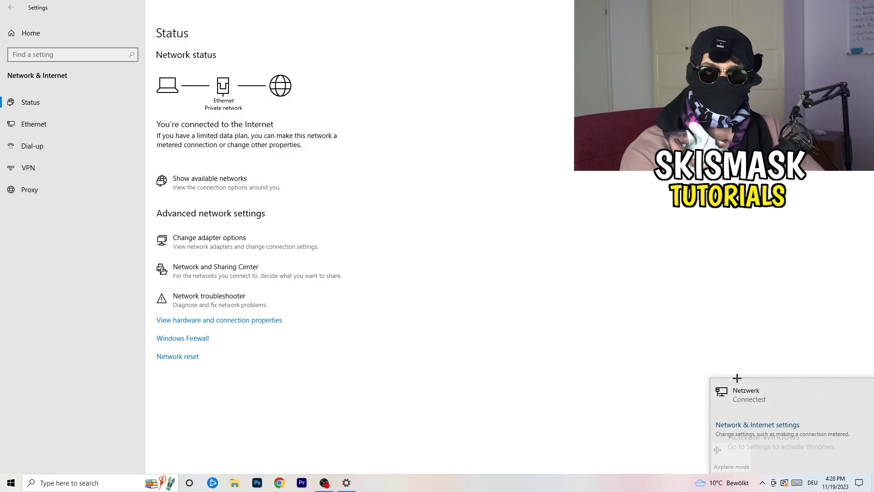
click(759, 391)
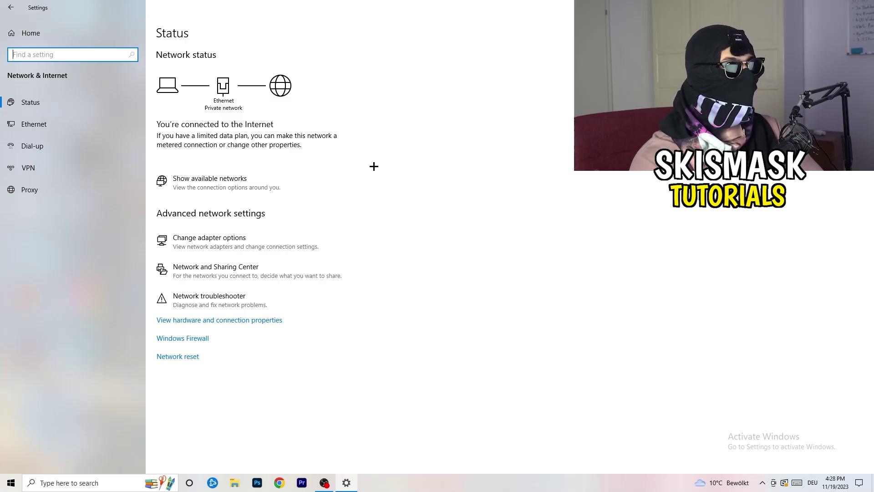
click(864, 7)
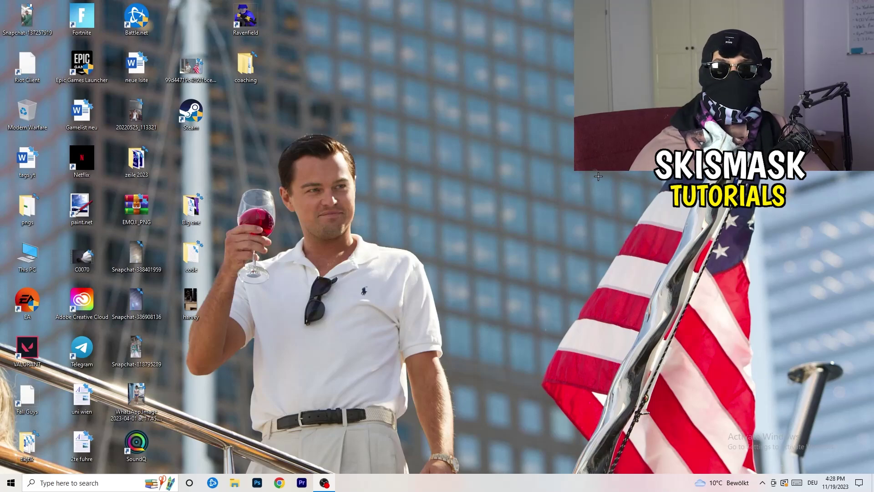
Open the Windows Update page in the Update & Security settings.
click(11, 483)
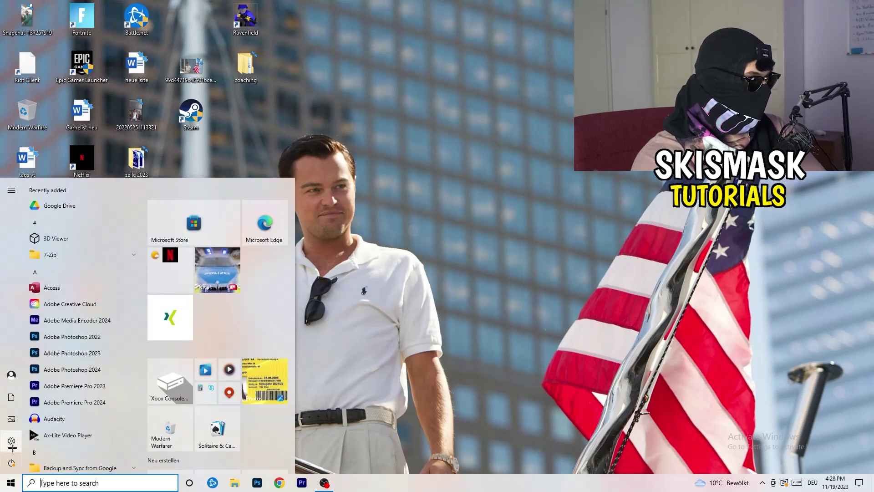
click(11, 450)
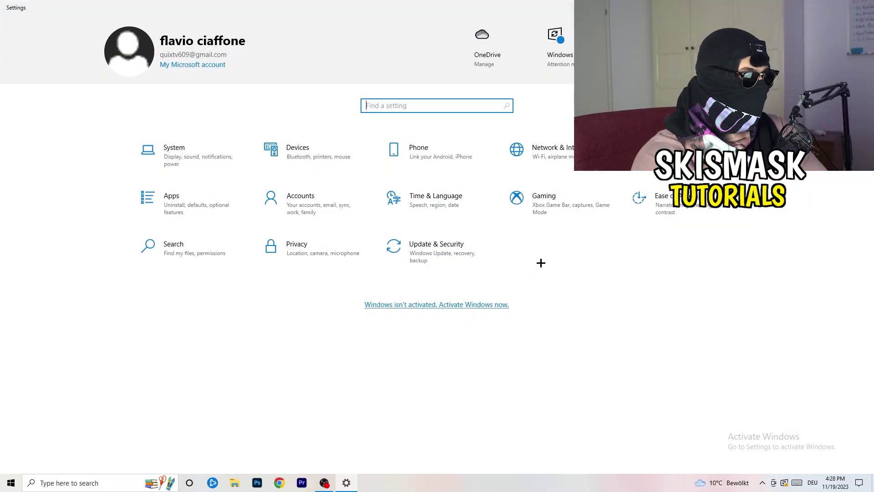
click(433, 250)
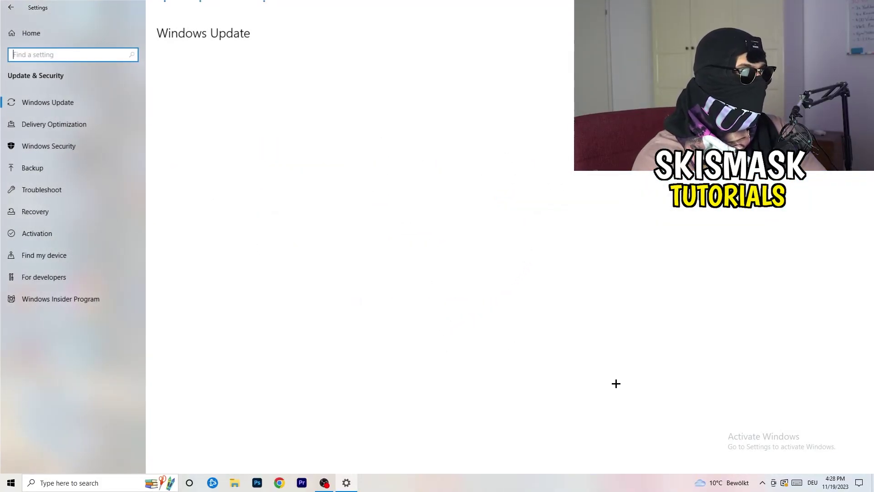